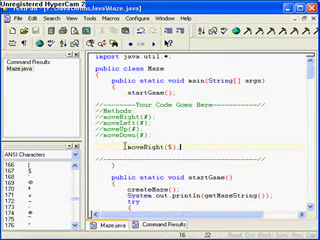
pyautogui.scroll(-10, 170, 150)
pyautogui.scroll(-3, 180, 150)
pyautogui.scroll(8, 175, 148)
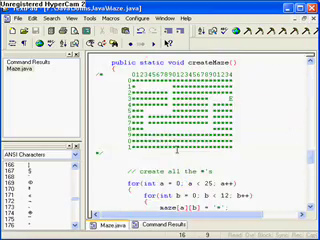
pyautogui.scroll(4, 175, 148)
pyautogui.scroll(2, 280, 147)
pyautogui.scroll(5, 280, 147)
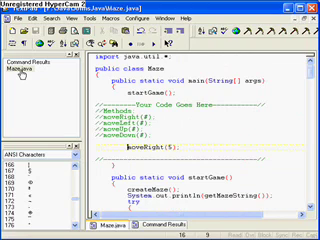
# - Move the cursor from the Maze class name down into the code
pyautogui.click(150, 68)
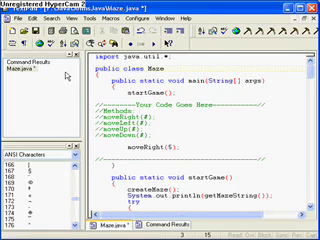
pyautogui.press('End')
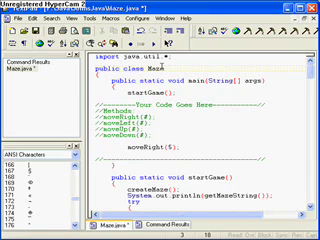
pyautogui.press('Down')
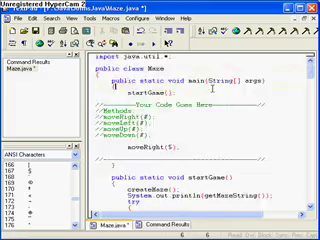
pyautogui.scroll(-1, 212, 88)
pyautogui.scroll(-1, 212, 88)
pyautogui.scroll(2, 212, 88)
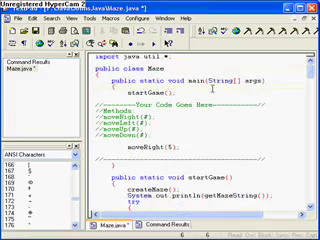
pyautogui.scroll(-3, 212, 88)
pyautogui.scroll(-1, 212, 88)
pyautogui.scroll(-1, 212, 88)
pyautogui.scroll(2, 310, 88)
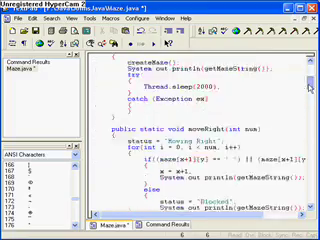
pyautogui.moveTo(310, 88); pyautogui.dragTo(308, 120)
pyautogui.scroll(-3, 298, 165)
pyautogui.scroll(-2, 298, 168)
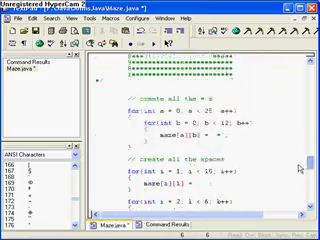
pyautogui.scroll(-3, 298, 180)
pyautogui.scroll(-3, 295, 200)
pyautogui.scroll(3, 296, 180)
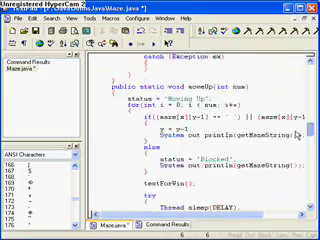
pyautogui.scroll(4, 298, 135)
pyautogui.scroll(5, 298, 85)
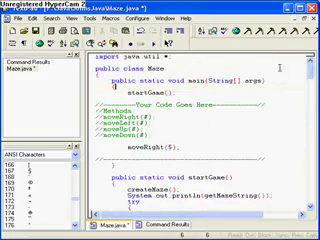
# - Highlight the moveRight(5); call and the Your Code Goes Here comment, then run Maze.java
pyautogui.moveTo(187, 147); pyautogui.dragTo(128, 148)
pyautogui.click(213, 140)
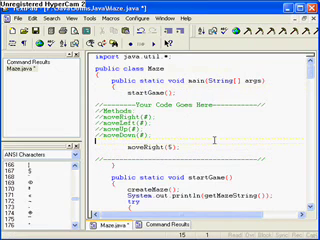
pyautogui.moveTo(120, 103)
pyautogui.mouseDown()
pyautogui.moveTo(180, 112)
pyautogui.moveTo(152, 117)
pyautogui.mouseUp()
pyautogui.click(222, 152)
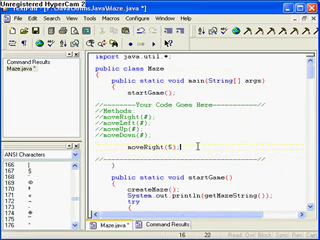
pyautogui.moveTo(182, 147); pyautogui.dragTo(128, 147)
pyautogui.click(122, 147)
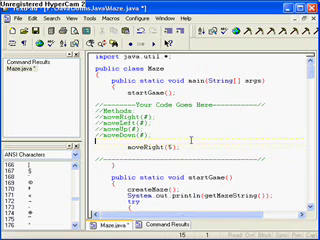
pyautogui.click(250, 33)
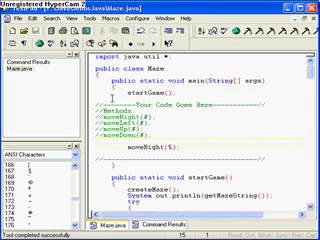
# - Close the maze output, highlight moveRight(5);, and run the maze program again
pyautogui.click(265, 36)
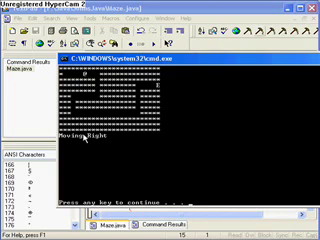
pyautogui.press('Return')
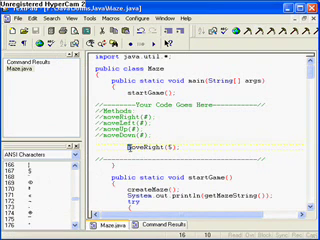
pyautogui.doubleClick(130, 147)
pyautogui.click(186, 147)
pyautogui.write('m')
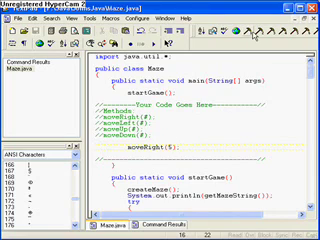
pyautogui.click(63, 8)
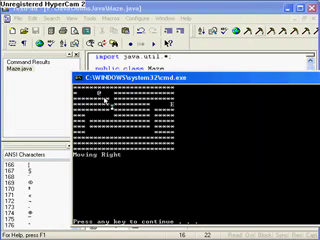
# - Close the console, change the call to moveRight(8), and add a blank line below
pyautogui.moveTo(157, 78); pyautogui.dragTo(90, 80)
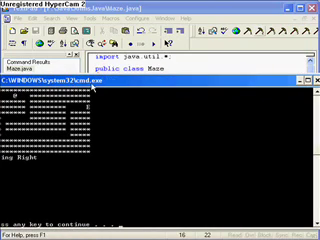
pyautogui.press('Return')
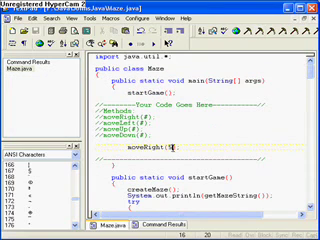
pyautogui.write('2);')
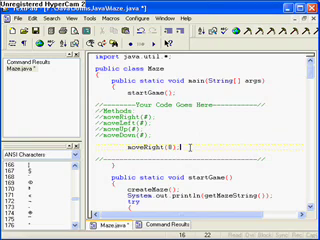
pyautogui.press('Return')
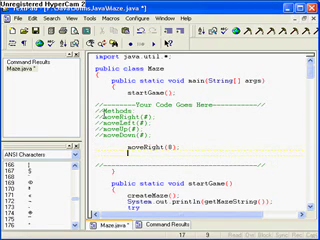
# - Highlight the method comments, class keyword, startGame body and main method to review the code
pyautogui.moveTo(96, 110); pyautogui.dragTo(150, 136)
pyautogui.click(167, 135)
pyautogui.moveTo(124, 68); pyautogui.dragTo(143, 68)
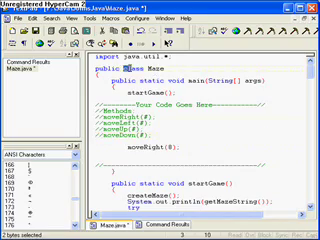
pyautogui.click(145, 67)
pyautogui.scroll(-5, 150, 113)
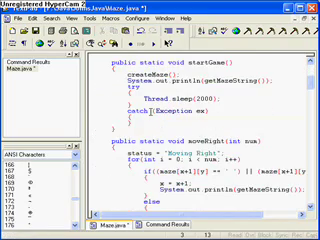
pyautogui.scroll(-5, 150, 113)
pyautogui.scroll(-5, 150, 113)
pyautogui.scroll(-3, 150, 113)
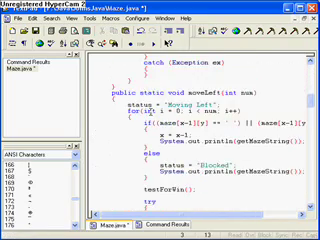
pyautogui.scroll(-3, 150, 113)
pyautogui.scroll(-4, 150, 113)
pyautogui.scroll(4, 150, 113)
pyautogui.scroll(4, 150, 113)
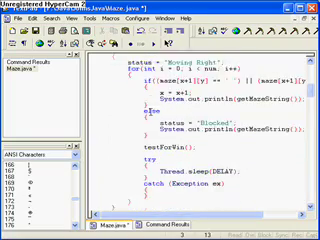
pyautogui.scroll(10, 150, 113)
pyautogui.scroll(-5, 150, 113)
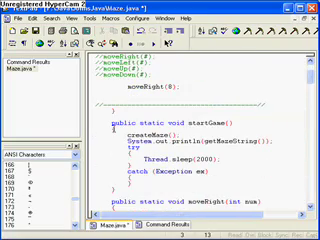
pyautogui.moveTo(113, 122); pyautogui.dragTo(128, 188)
pyautogui.click(128, 188)
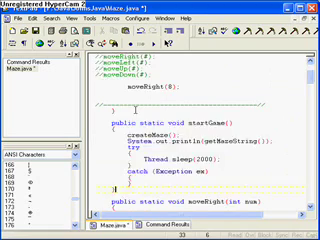
pyautogui.scroll(5, 134, 110)
pyautogui.moveTo(112, 78); pyautogui.dragTo(120, 172)
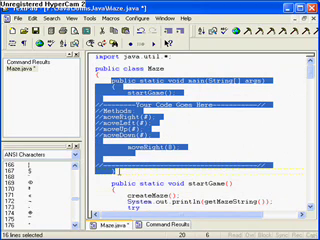
pyautogui.click(120, 172)
pyautogui.moveTo(190, 79); pyautogui.dragTo(200, 79)
pyautogui.click(203, 80)
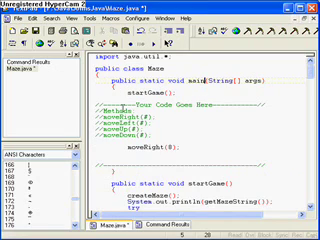
# - Open a new line below moveRight(8); for the moveDown(4); call
pyautogui.click(185, 147)
pyautogui.press('Return')
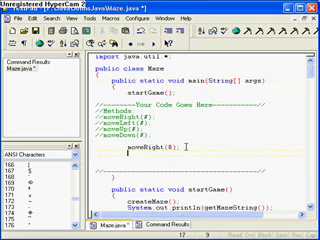
pyautogui.write('move')
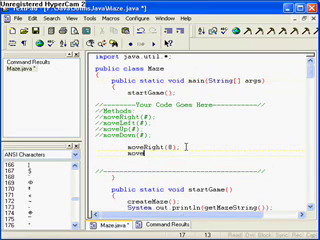
pyautogui.write('Down(')
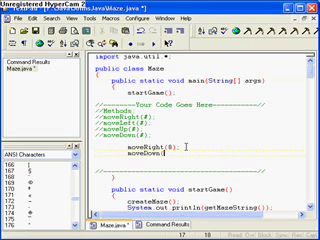
pyautogui.write('4);')
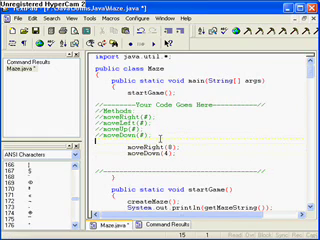
pyautogui.moveTo(135, 103); pyautogui.dragTo(135, 110)
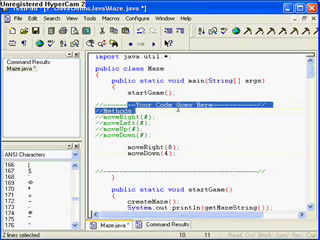
pyautogui.click(209, 103)
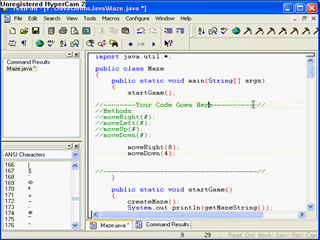
pyautogui.moveTo(213, 103); pyautogui.dragTo(155, 103)
pyautogui.click(123, 103)
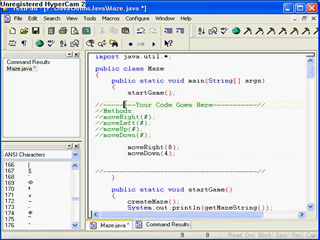
pyautogui.doubleClick(118, 129)
pyautogui.click(100, 135)
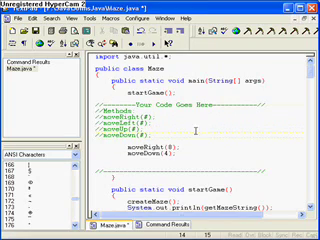
pyautogui.click(129, 146)
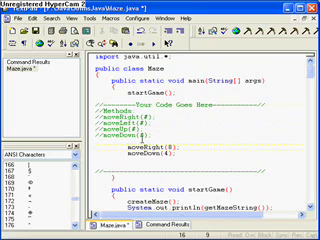
pyautogui.write('//')
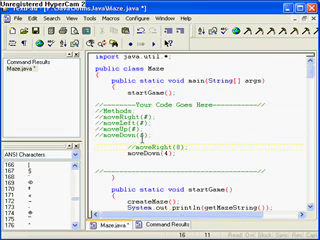
pyautogui.press('BackSpace')
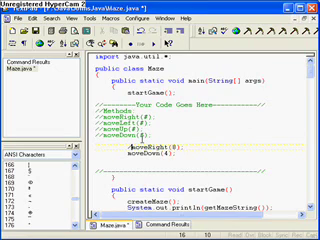
pyautogui.press('BackSpace')
pyautogui.write('//')
pyautogui.press('BackSpace')
pyautogui.press('BackSpace')
pyautogui.write('//')
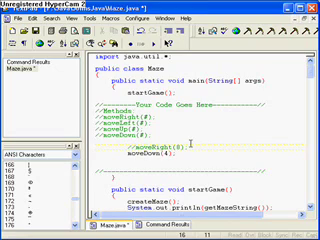
pyautogui.press('BackSpace')
pyautogui.press('BackSpace')
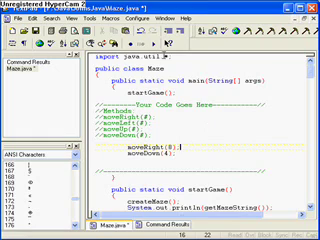
pyautogui.moveTo(125, 146); pyautogui.dragTo(150, 153)
pyautogui.click(183, 153)
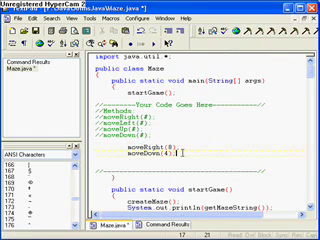
pyautogui.moveTo(183, 153)
pyautogui.mouseDown()
pyautogui.moveTo(130, 152)
pyautogui.moveTo(172, 154)
pyautogui.mouseUp()
pyautogui.click(120, 151)
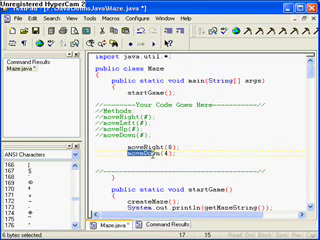
pyautogui.click(180, 154)
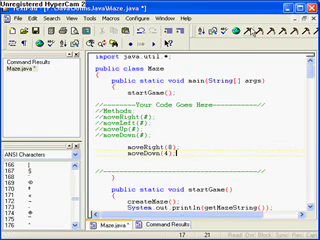
# - Compile and run Maze.java, stepping the player right then down in the console
pyautogui.click(262, 33)
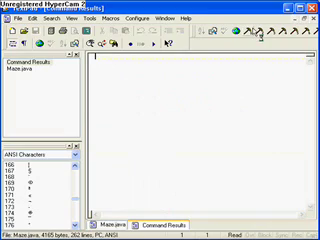
pyautogui.click(15, 68)
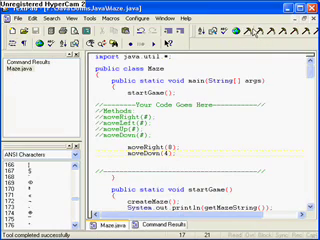
pyautogui.click(262, 33)
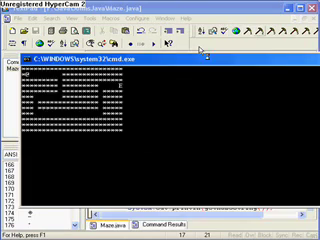
pyautogui.moveTo(200, 58); pyautogui.dragTo(295, 72)
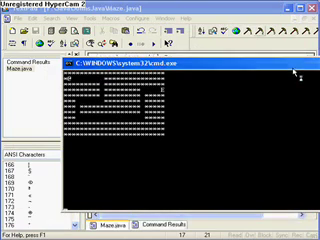
pyautogui.press('Right')
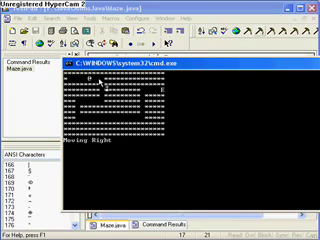
pyautogui.press('Down')
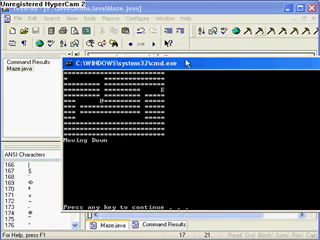
# - Close the console and add moveLeft(10), moveDown(10), moveRight(20) and moveUp(10) lines
pyautogui.press('Return')
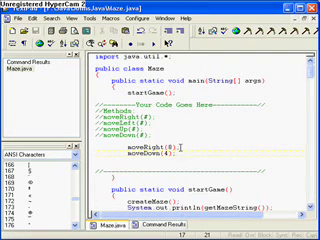
pyautogui.press('Return')
pyautogui.write('move')
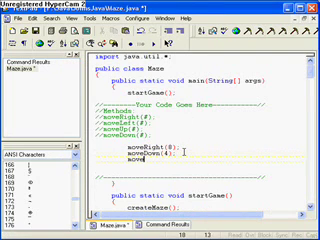
pyautogui.write('Left(10')
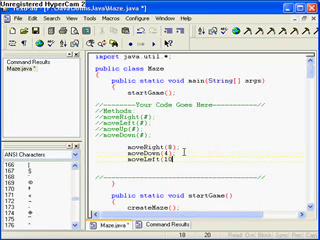
pyautogui.write(');')
pyautogui.press('Return')
pyautogui.write('mov')
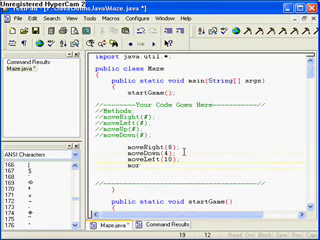
pyautogui.write('eRight')
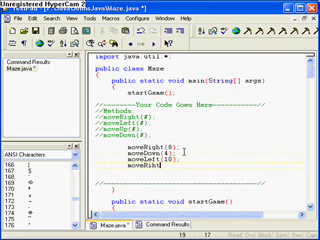
pyautogui.press('BackSpace')
pyautogui.press('BackSpace')
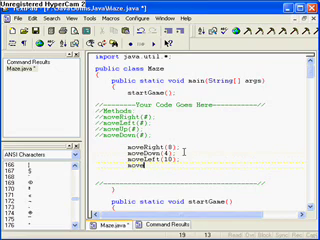
pyautogui.write('Down(10);')
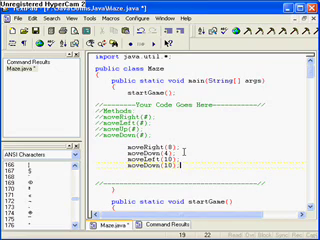
pyautogui.press('Return')
pyautogui.write('moveR')
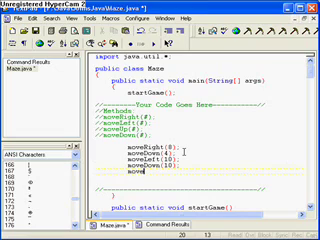
pyautogui.write('ight(20')
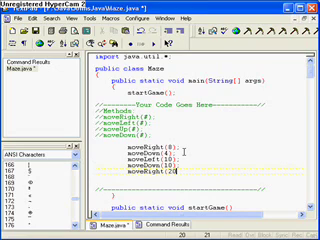
pyautogui.write(');')
pyautogui.press('Return')
pyautogui.write('move')
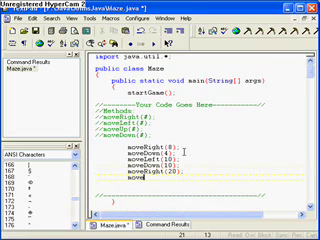
pyautogui.write('Up(10')
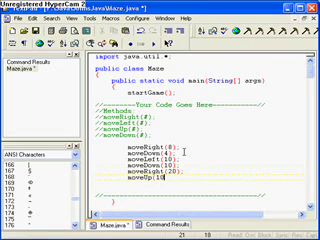
pyautogui.write(');')
pyautogui.press('Return')
pyautogui.write('moveR')
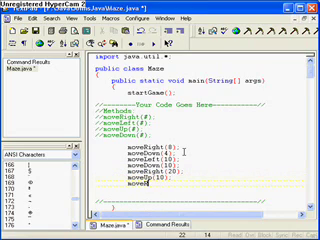
pyautogui.write('ight(10);')
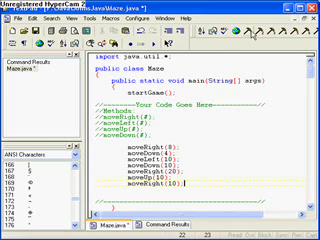
# - Compile and run Maze.java, repositioning the console to watch the maze reach YOU WIN!
pyautogui.click(264, 36)
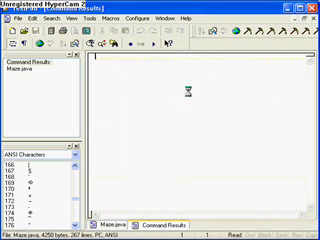
pyautogui.click(65, 9)
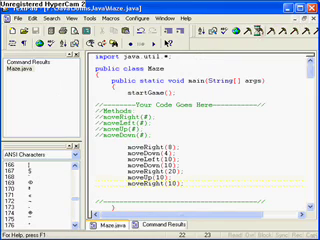
pyautogui.moveTo(130, 33); pyautogui.dragTo(208, 90)
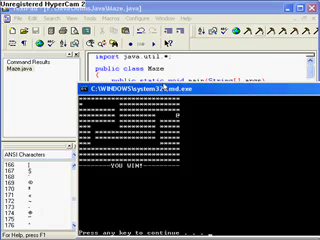
pyautogui.moveTo(160, 89)
pyautogui.mouseDown()
pyautogui.moveTo(155, 84)
pyautogui.moveTo(185, 178)
pyautogui.mouseUp()
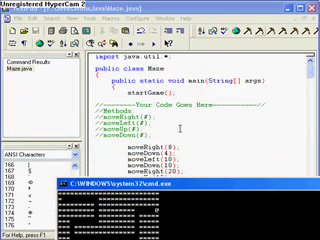
pyautogui.click(180, 128)
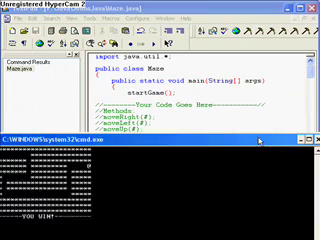
pyautogui.moveTo(258, 140); pyautogui.dragTo(305, 113)
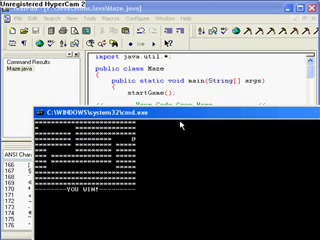
pyautogui.moveTo(181, 122); pyautogui.dragTo(211, 86)
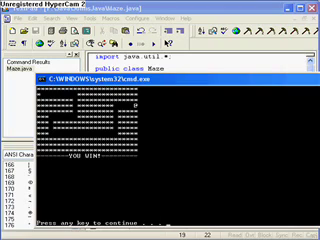
# - Close the console and highlight the main header and startGame(); call, bringing moveLeft's definition into view
pyautogui.press('Return')
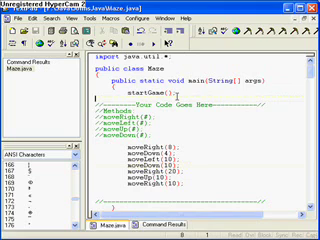
pyautogui.moveTo(112, 80); pyautogui.dragTo(115, 87)
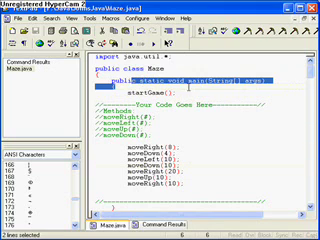
pyautogui.click(115, 87)
pyautogui.scroll(-3, 184, 87)
pyautogui.scroll(-3, 184, 87)
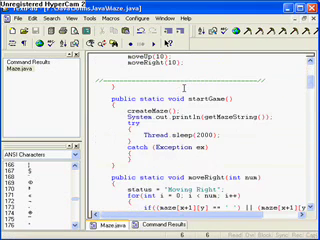
pyautogui.scroll(-2, 184, 87)
pyautogui.scroll(3, 308, 85)
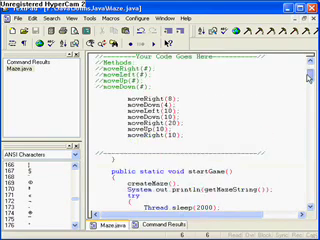
pyautogui.scroll(3, 308, 78)
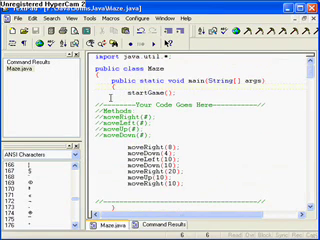
pyautogui.moveTo(110, 80); pyautogui.dragTo(155, 92)
pyautogui.click(155, 92)
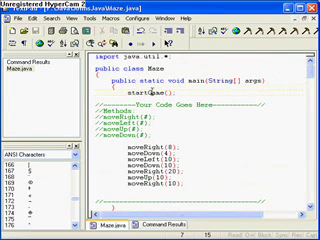
pyautogui.moveTo(128, 92); pyautogui.dragTo(175, 92)
pyautogui.click(180, 92)
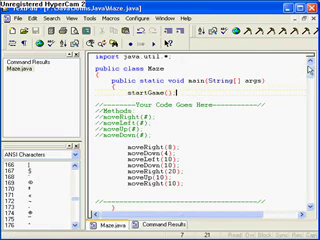
pyautogui.moveTo(311, 68); pyautogui.dragTo(311, 103)
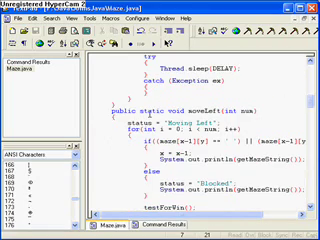
pyautogui.doubleClick(208, 111)
pyautogui.click(243, 109)
pyautogui.doubleClick(232, 110)
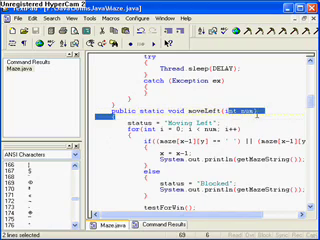
pyautogui.click(255, 111)
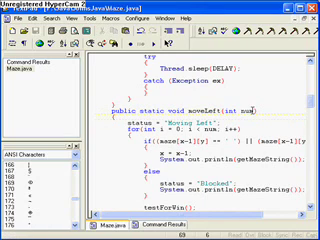
pyautogui.click(226, 110)
pyautogui.moveTo(226, 110); pyautogui.dragTo(252, 110)
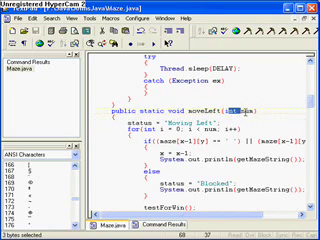
pyautogui.click(252, 110)
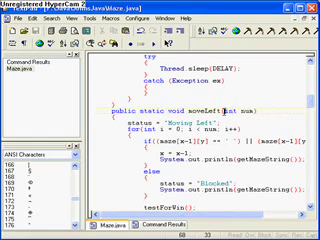
pyautogui.moveTo(224, 110); pyautogui.dragTo(252, 110)
pyautogui.click(253, 111)
pyautogui.click(228, 111)
pyautogui.doubleClick(247, 110)
pyautogui.click(255, 110)
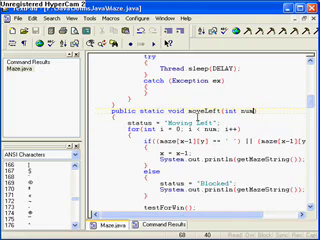
pyautogui.scroll(-1, 213, 110)
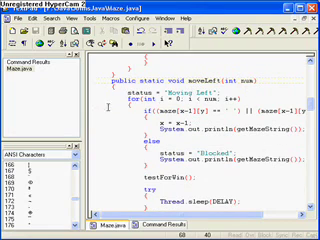
pyautogui.scroll(-1, 228, 138)
pyautogui.scroll(-1, 215, 138)
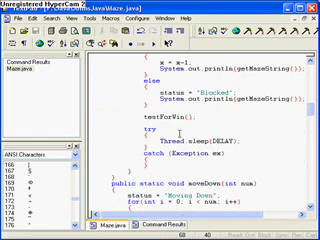
pyautogui.scroll(1, 130, 170)
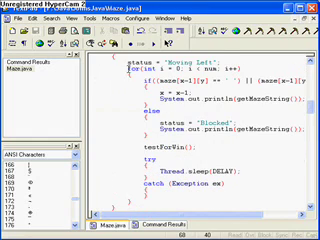
pyautogui.moveTo(128, 68); pyautogui.dragTo(160, 68)
pyautogui.click(160, 70)
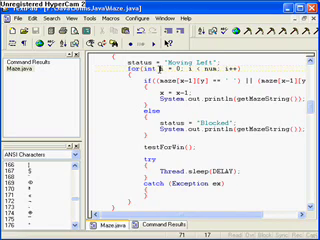
pyautogui.scroll(-3, 162, 68)
pyautogui.scroll(-2, 157, 96)
pyautogui.scroll(8, 157, 96)
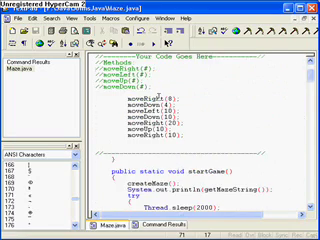
pyautogui.scroll(3, 157, 96)
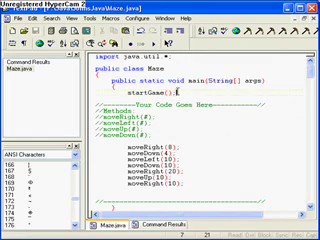
pyautogui.scroll(-3, 211, 90)
pyautogui.doubleClick(170, 117)
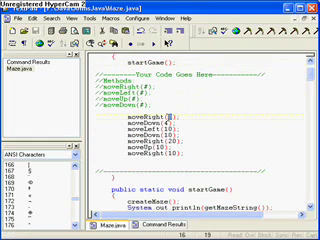
pyautogui.write('8')
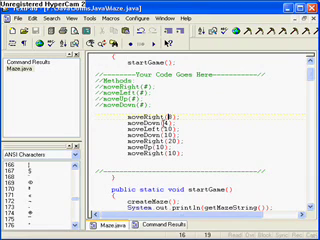
pyautogui.doubleClick(166, 123)
pyautogui.write('4')
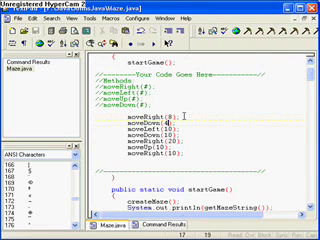
pyautogui.scroll(-1, 184, 116)
pyautogui.scroll(1, 184, 116)
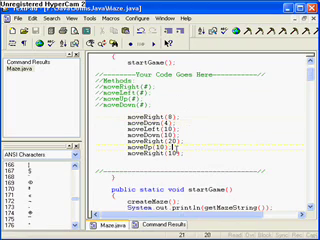
pyautogui.doubleClick(140, 148)
pyautogui.click(188, 141)
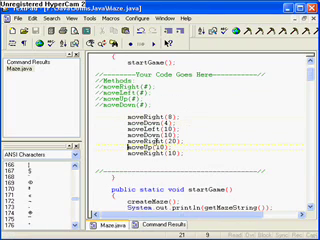
pyautogui.click(168, 104)
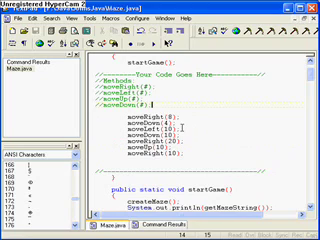
pyautogui.click(187, 122)
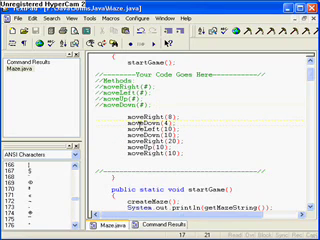
pyautogui.hotkey('shift', 'Right')
pyautogui.hotkey('shift', 'Right')
pyautogui.hotkey('shift', 'Right')
pyautogui.hotkey('shift', 'Right')
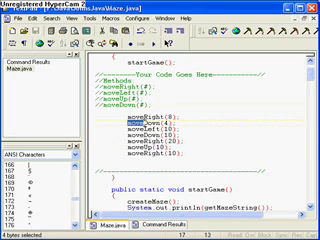
pyautogui.hotkey('shift', 'Right')
pyautogui.hotkey('shift', 'Right')
pyautogui.hotkey('shift', 'Right')
pyautogui.hotkey('shift', 'Right')
pyautogui.hotkey('shift', 'Right')
pyautogui.hotkey('shift', 'Right')
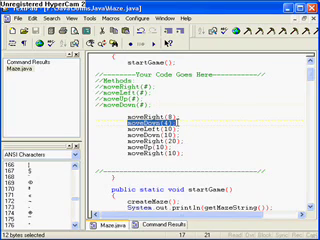
pyautogui.hotkey('ctrl', 'c')
pyautogui.click(180, 122)
pyautogui.moveTo(128, 134); pyautogui.dragTo(169, 134)
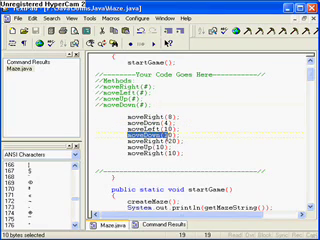
pyautogui.click(172, 148)
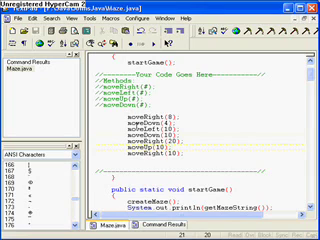
# - Change moveRight(8) to MoveRight, compile, and jump to the cannot find symbol error
pyautogui.click(127, 117)
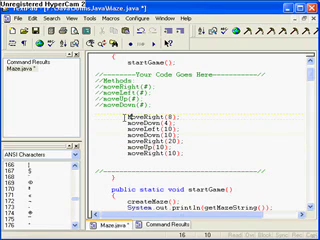
pyautogui.click(252, 33)
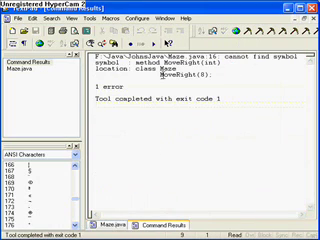
pyautogui.press('F4')
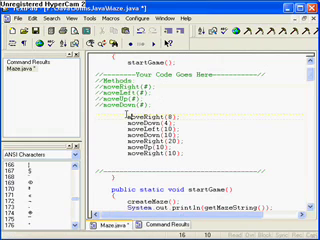
pyautogui.scroll(-3, 207, 134)
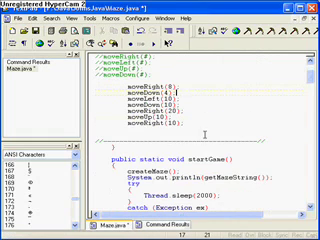
# - Delete the semicolon after moveLeft(10), compile, and inspect the ';' expected error
pyautogui.click(186, 88)
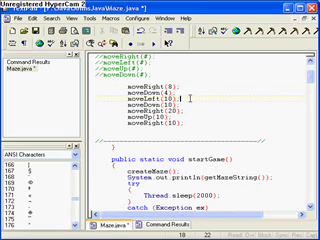
pyautogui.click(258, 33)
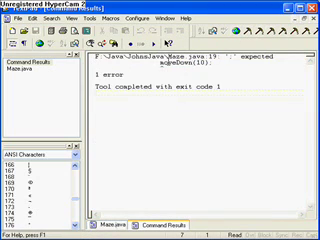
pyautogui.moveTo(158, 62); pyautogui.dragTo(214, 66)
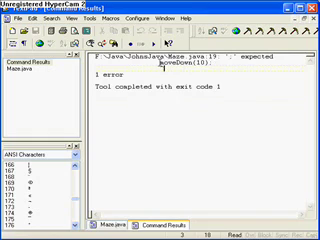
pyautogui.moveTo(229, 57); pyautogui.dragTo(237, 57)
pyautogui.click(231, 57)
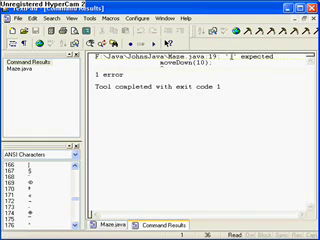
# - Jump from the error output to line 19 and restore the semicolon after moveLeft(10)
pyautogui.moveTo(162, 63); pyautogui.dragTo(213, 63)
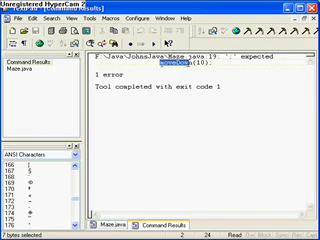
pyautogui.click(214, 63)
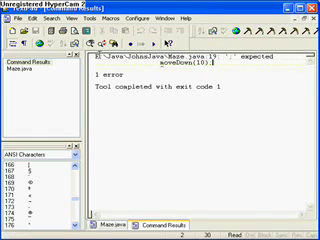
pyautogui.doubleClick(162, 63)
pyautogui.click(119, 113)
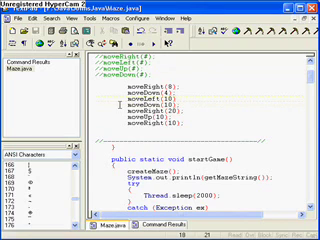
pyautogui.click(119, 104)
pyautogui.click(30, 62)
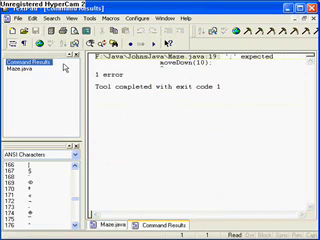
pyautogui.doubleClick(150, 56)
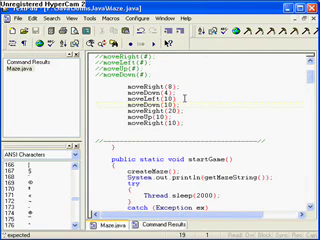
pyautogui.write(';')
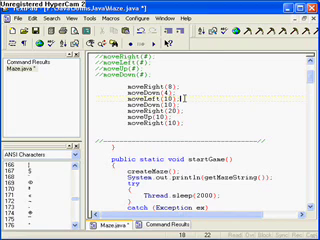
# - Compile Maze.java and run it so the console steps through the moves to 'YOU WIN!'
pyautogui.click(249, 33)
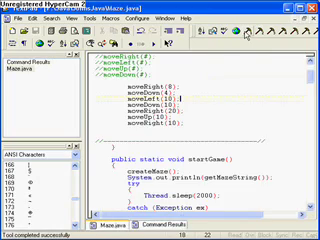
pyautogui.click(259, 33)
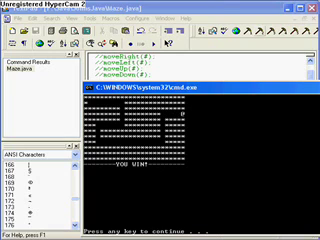
# - Close the console, insert a top '// JohnsJava.webs.com' comment line, and recompile Maze.java
pyautogui.press('Return')
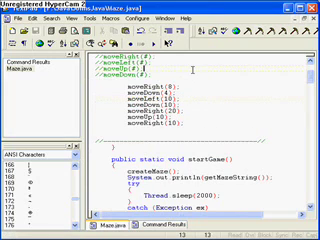
pyautogui.scroll(3, 215, 80)
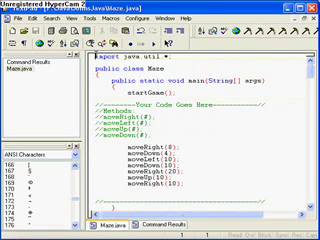
pyautogui.press('Return')
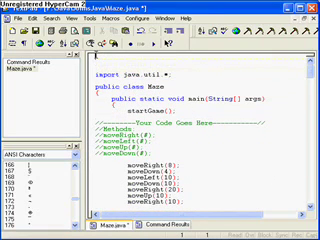
pyautogui.write('//')
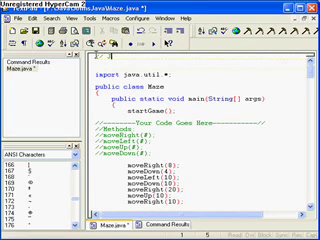
pyautogui.write(' John')
pyautogui.write('Java.w')
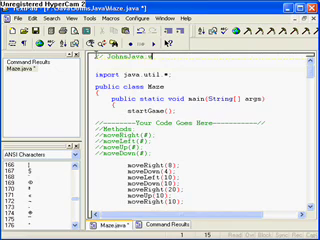
pyautogui.write('ebs.com')
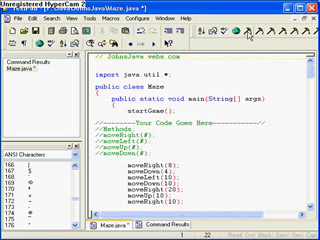
pyautogui.click(251, 33)
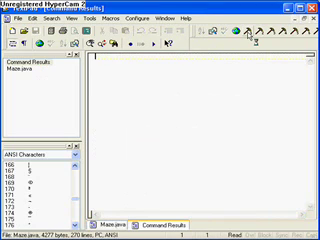